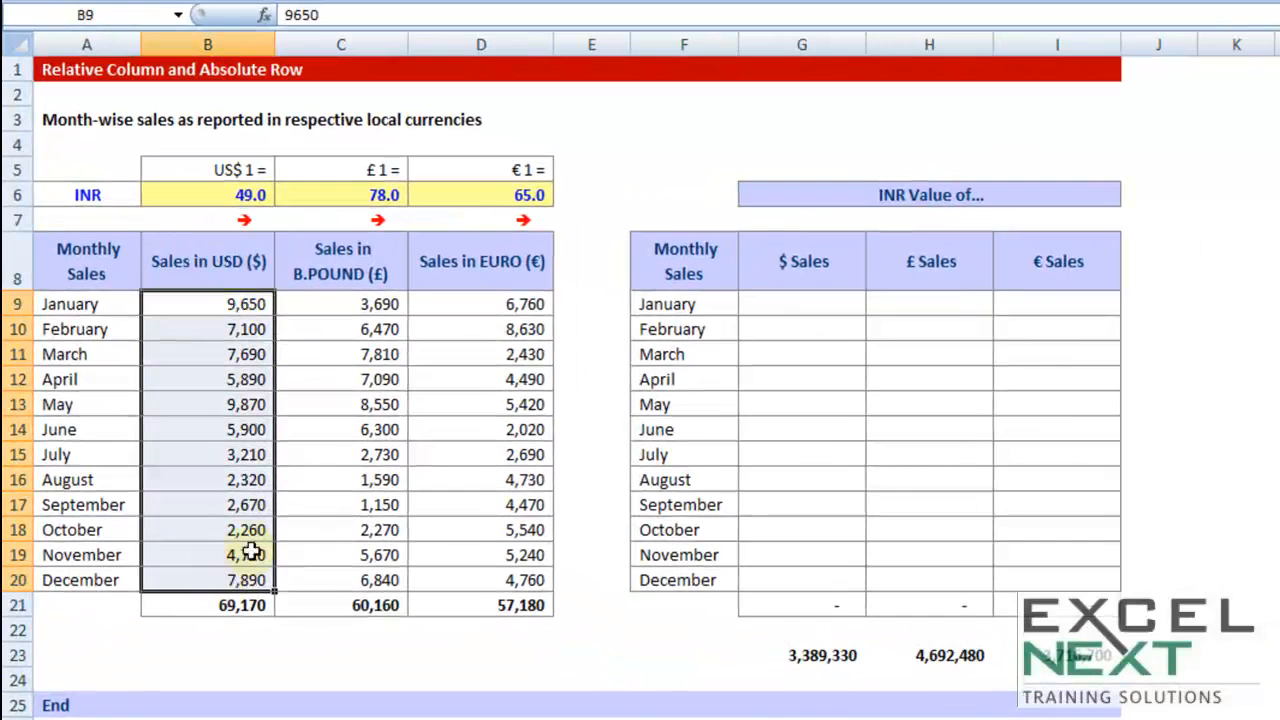
Examine the monthly sales figures and column headers for US dollars, British pounds and euros
drag(357, 302, 351, 571)
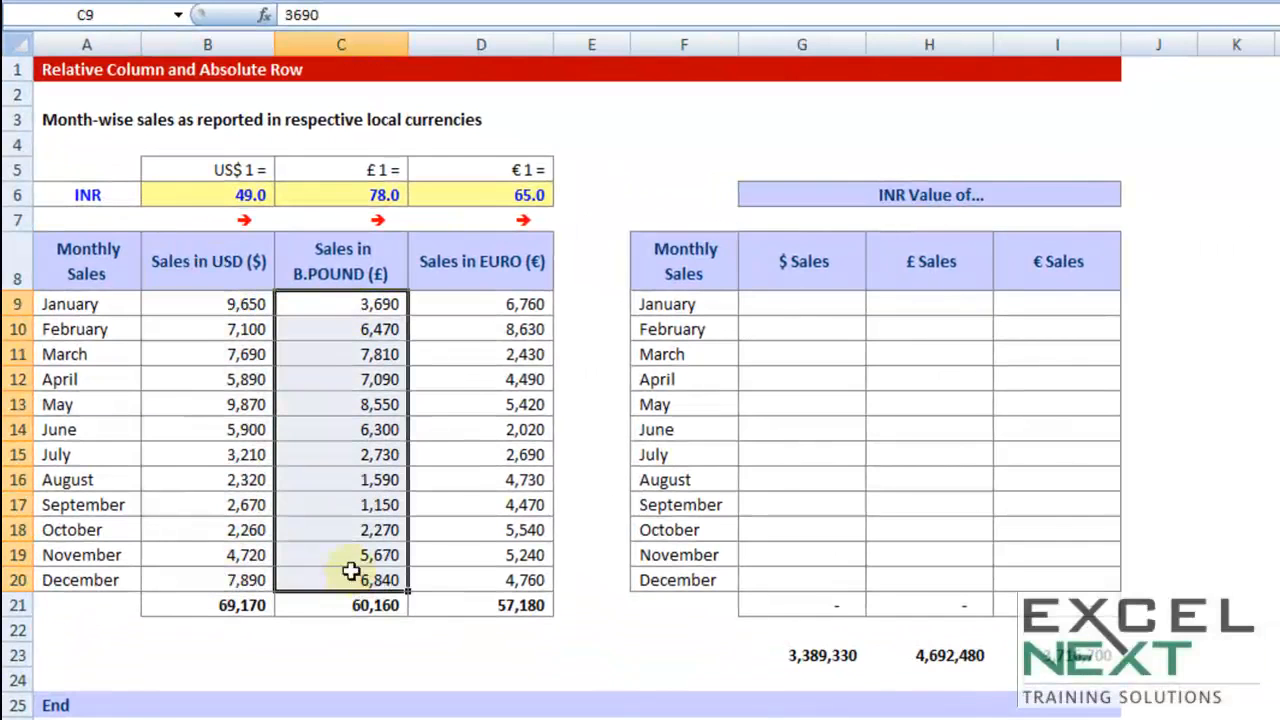
click(232, 262)
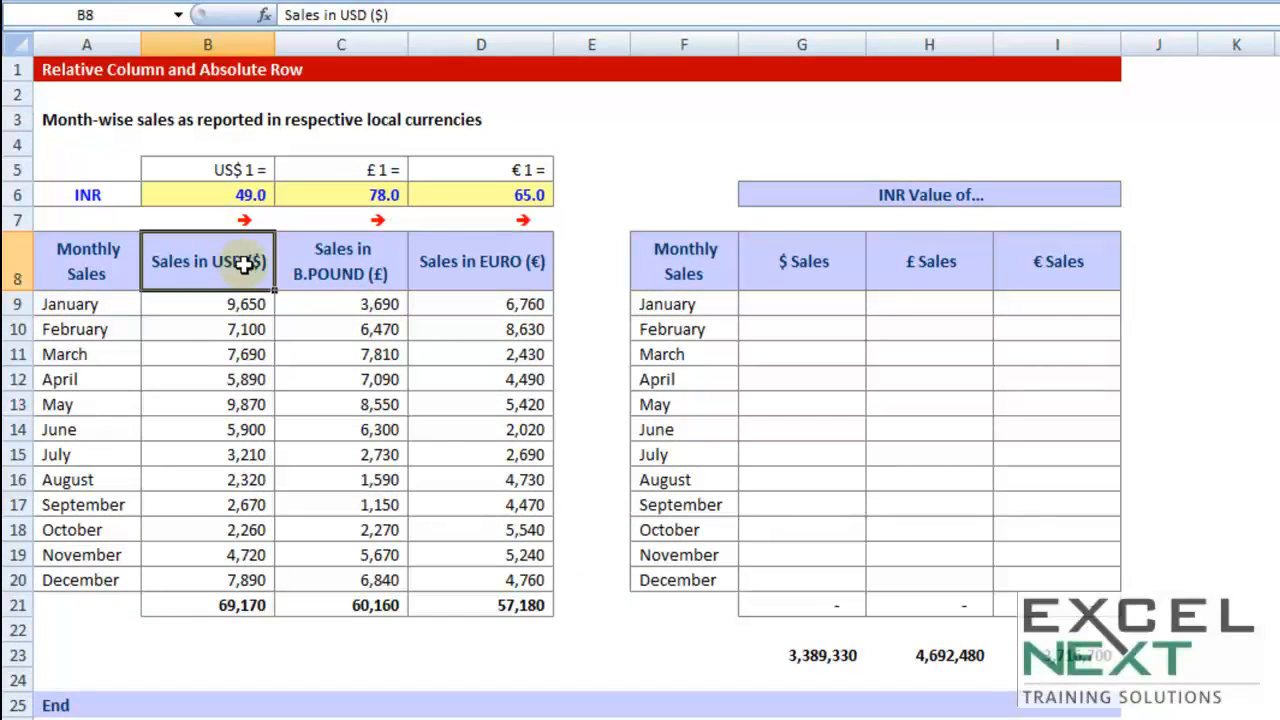
click(374, 268)
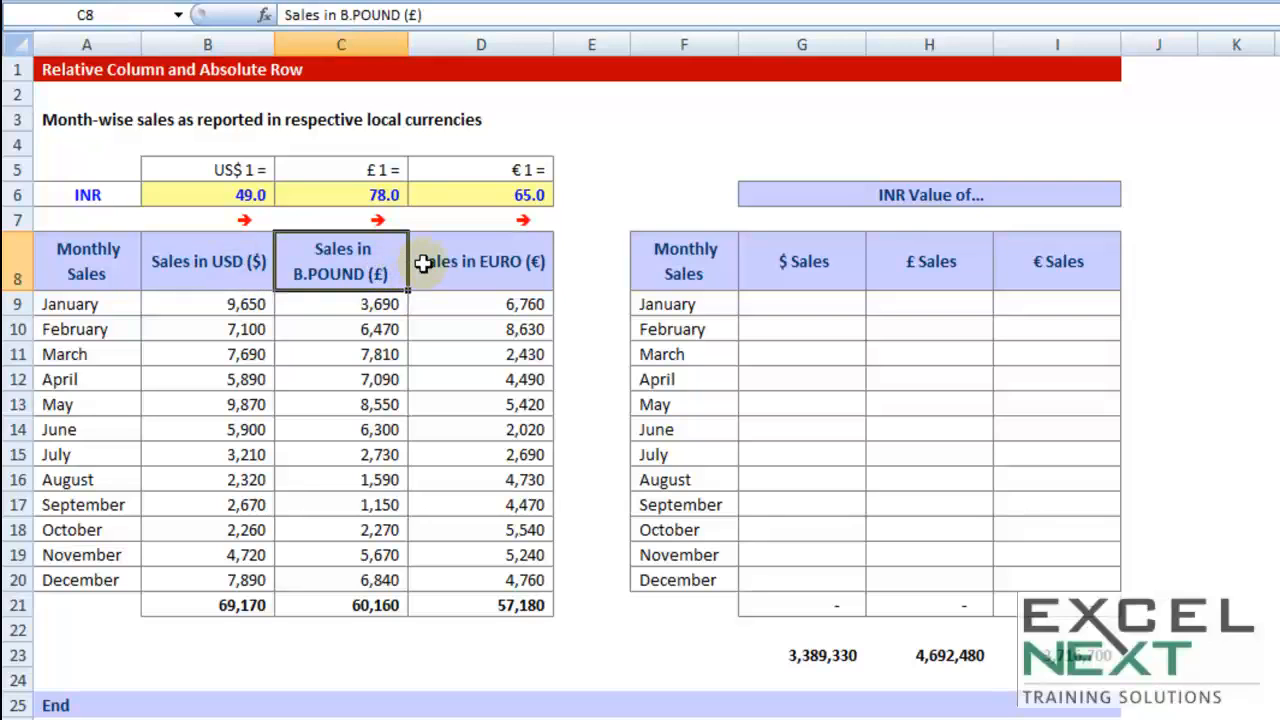
click(488, 265)
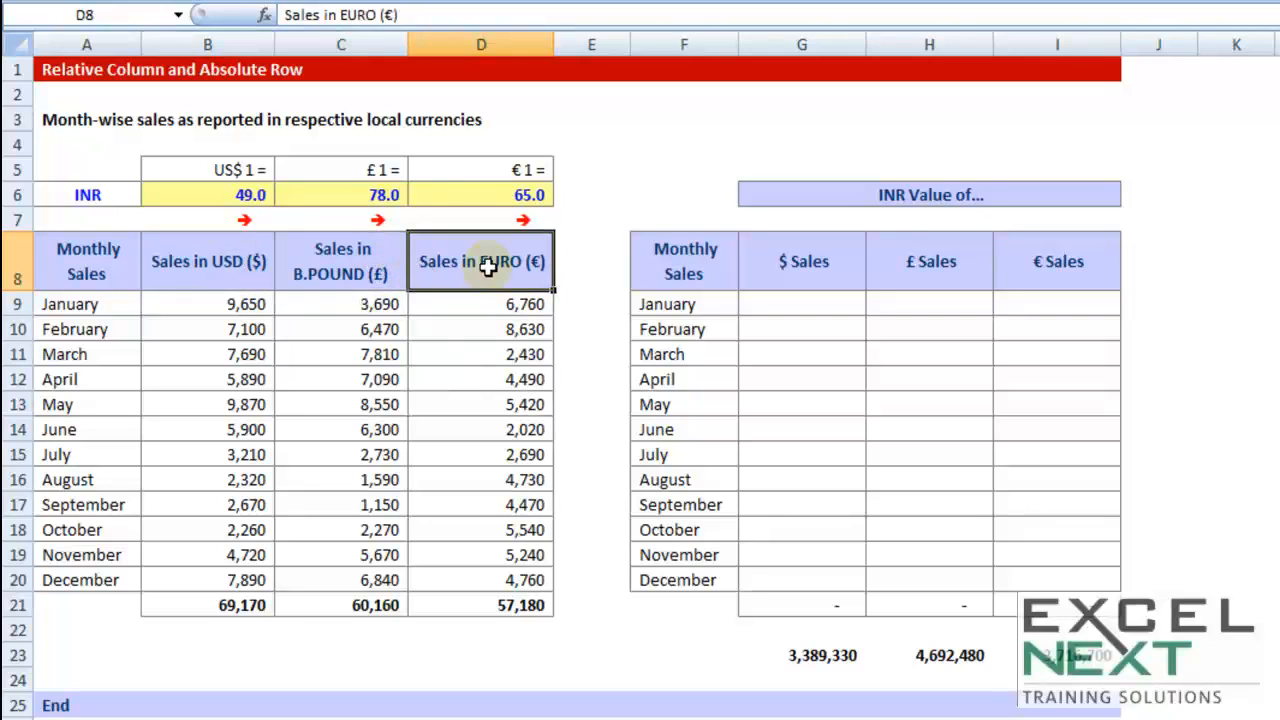
drag(203, 302, 218, 577)
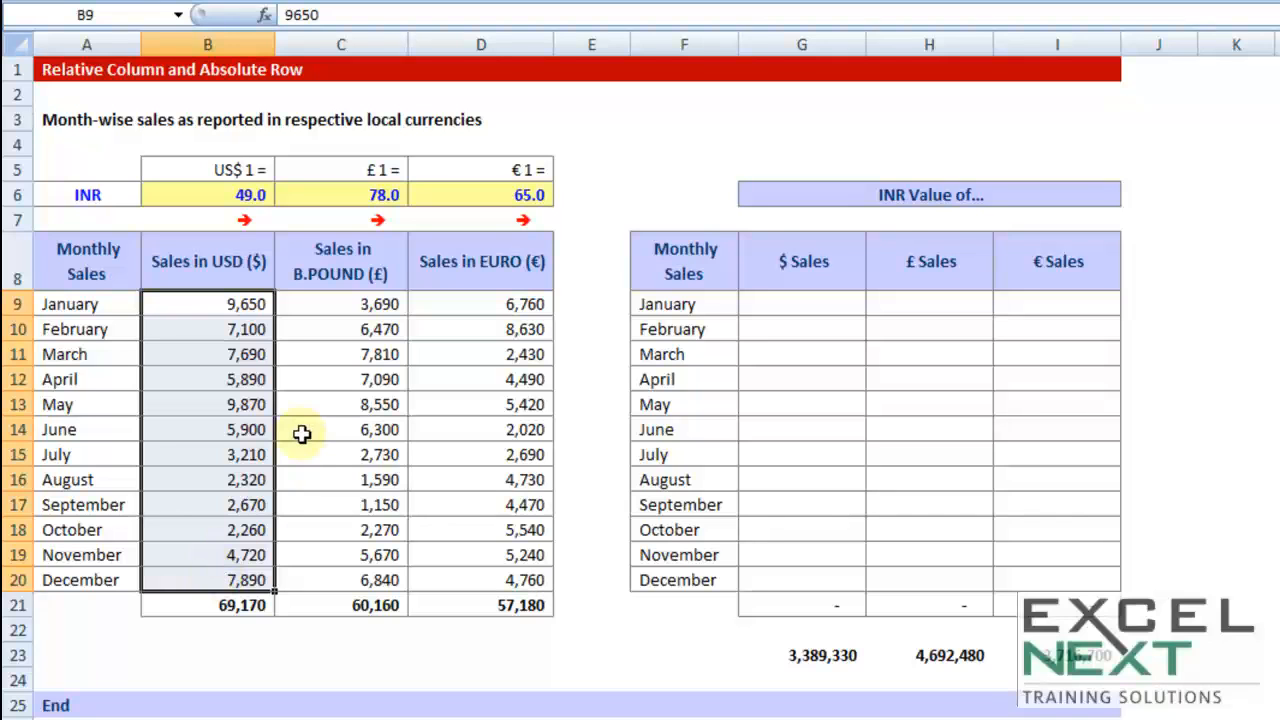
drag(371, 303, 355, 573)
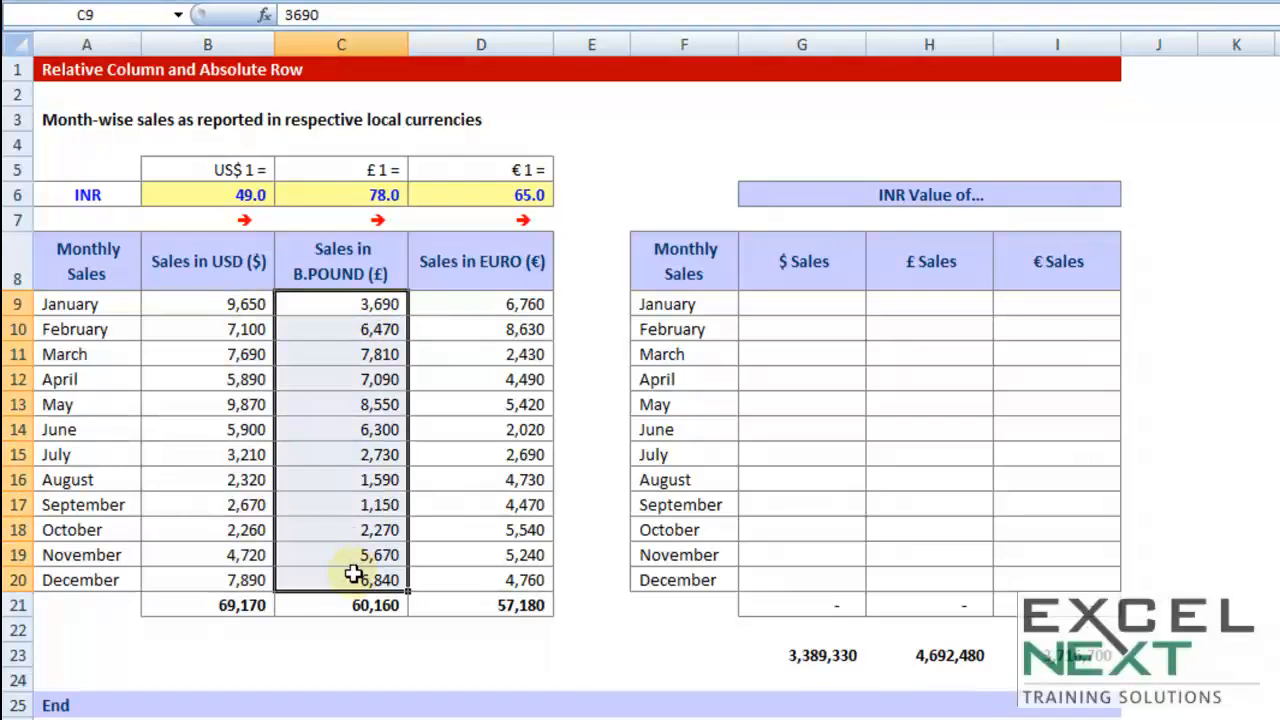
drag(506, 303, 492, 573)
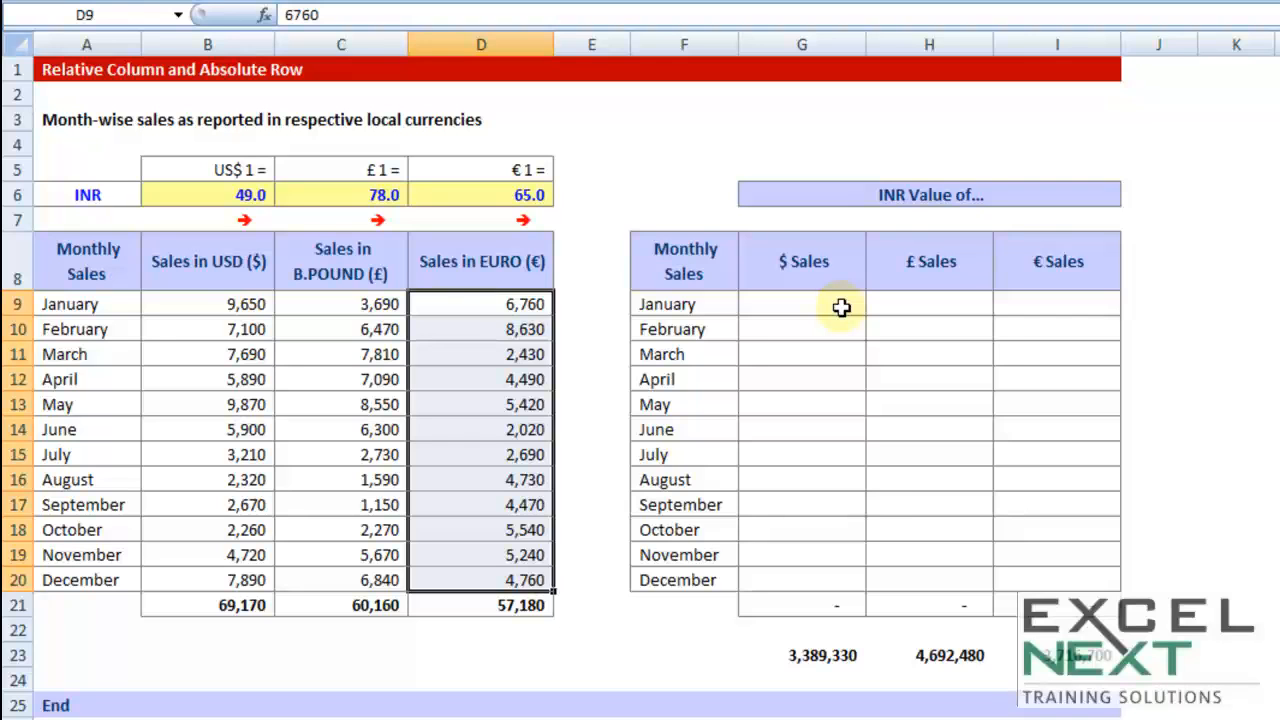
Compare each currency's January to December sales with its INR exchange rate in row 6
drag(250, 302, 247, 582)
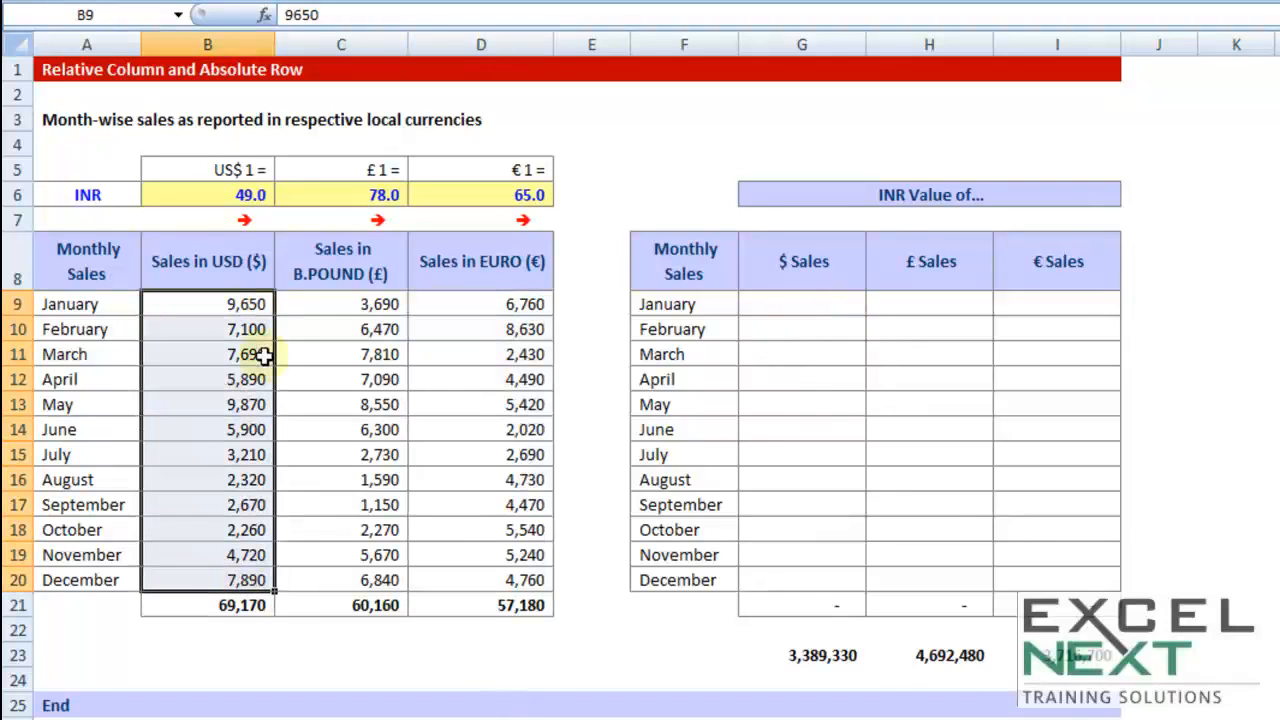
click(236, 198)
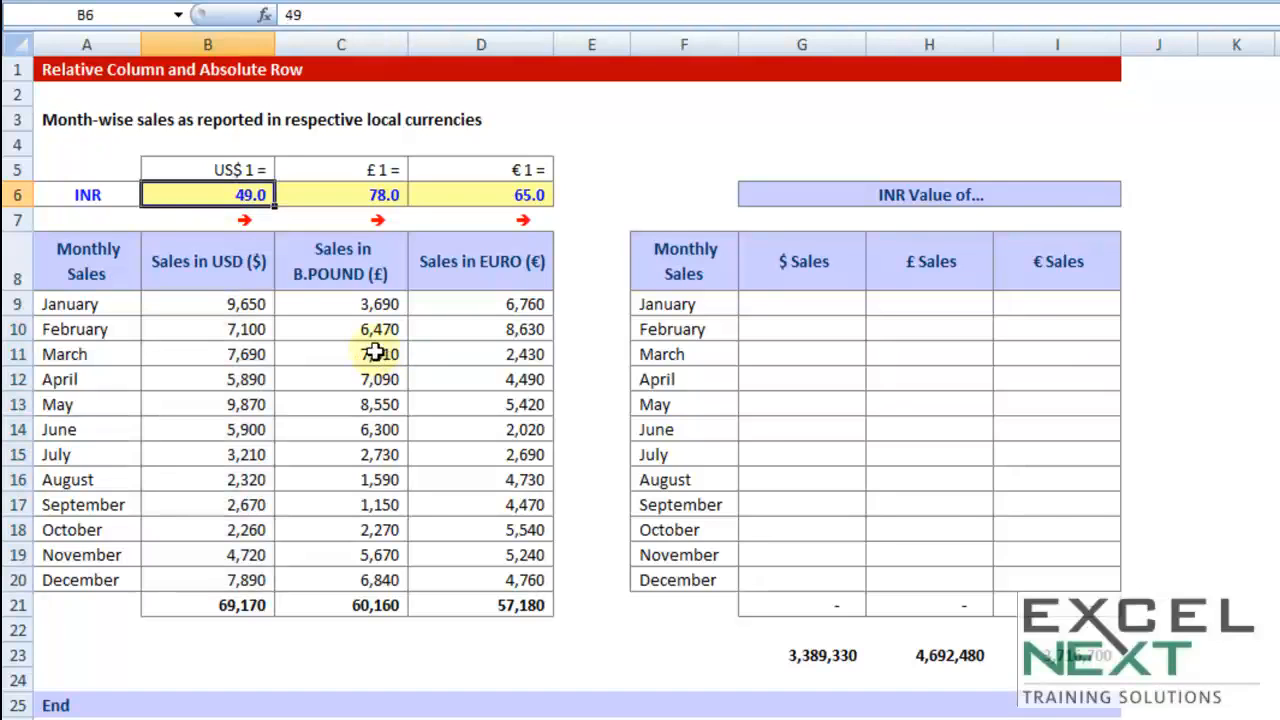
drag(366, 300, 368, 580)
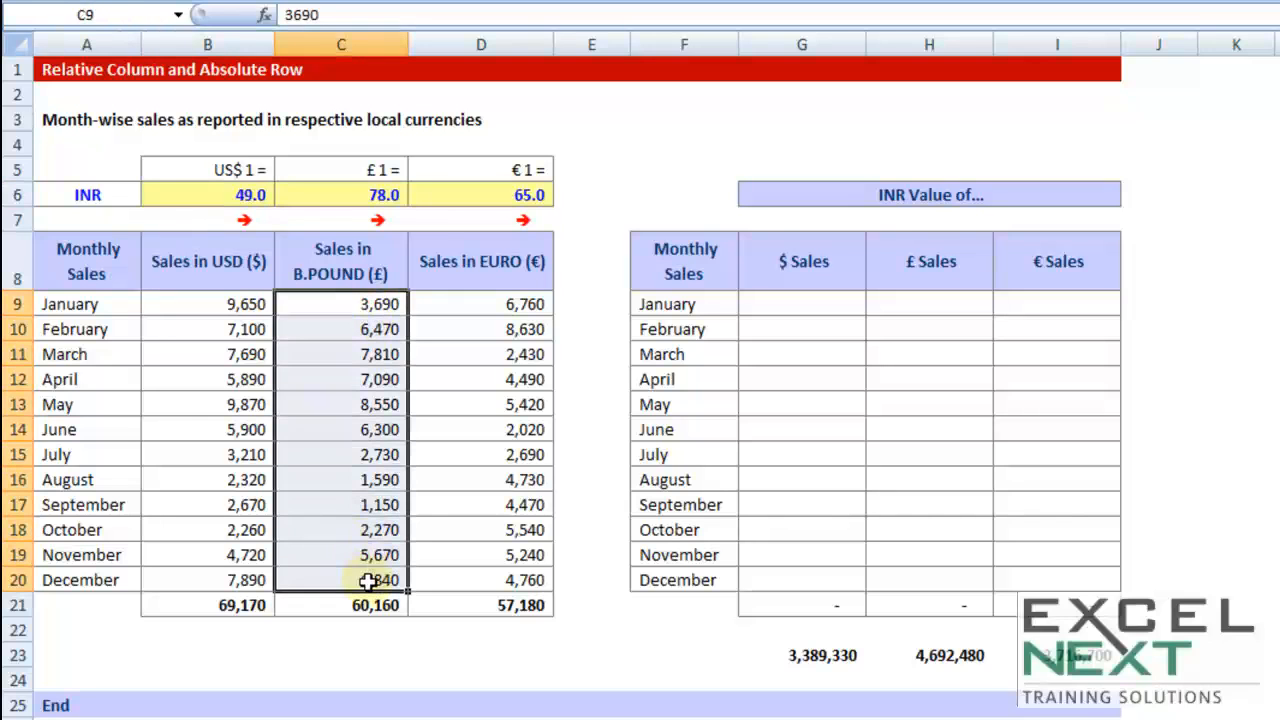
click(366, 195)
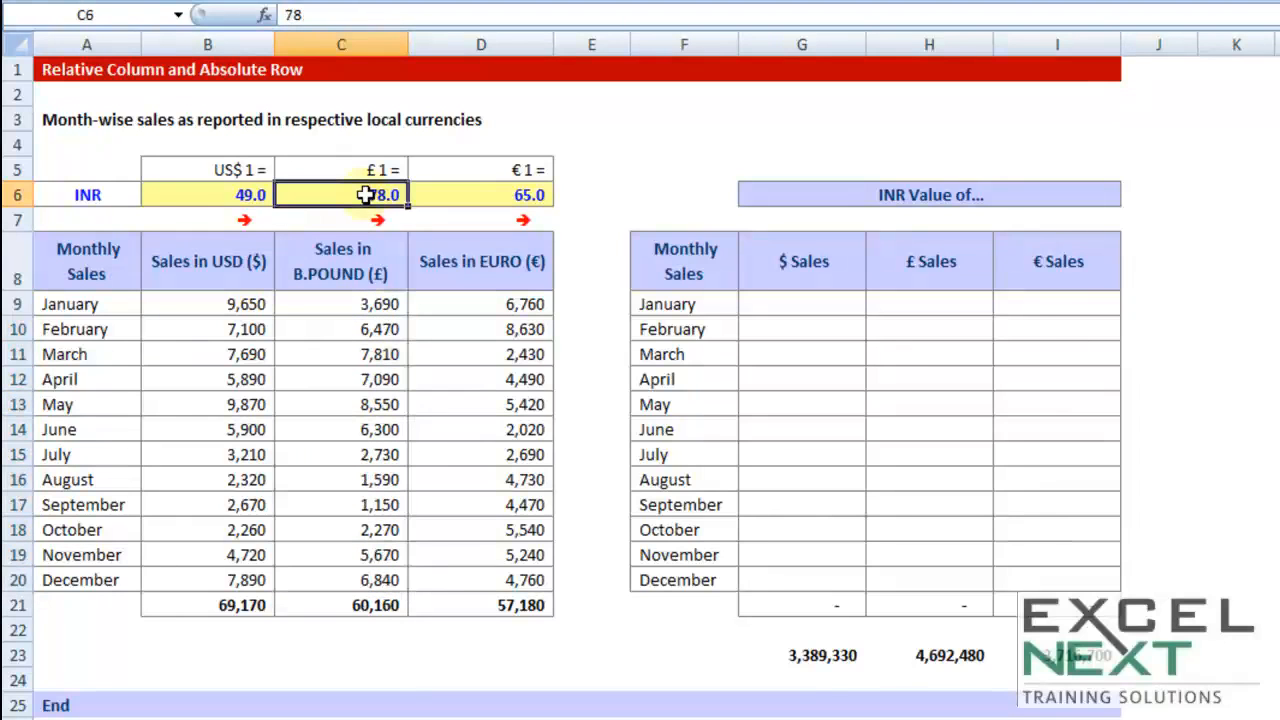
drag(485, 305, 494, 585)
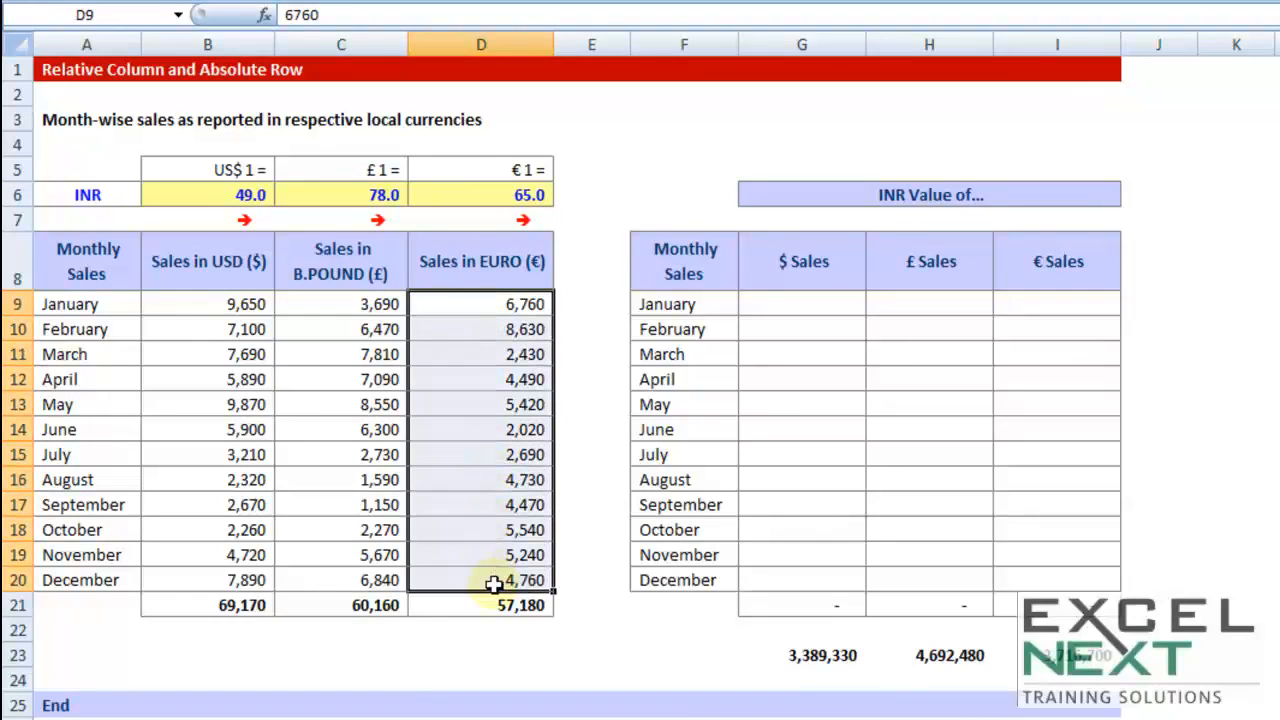
click(501, 194)
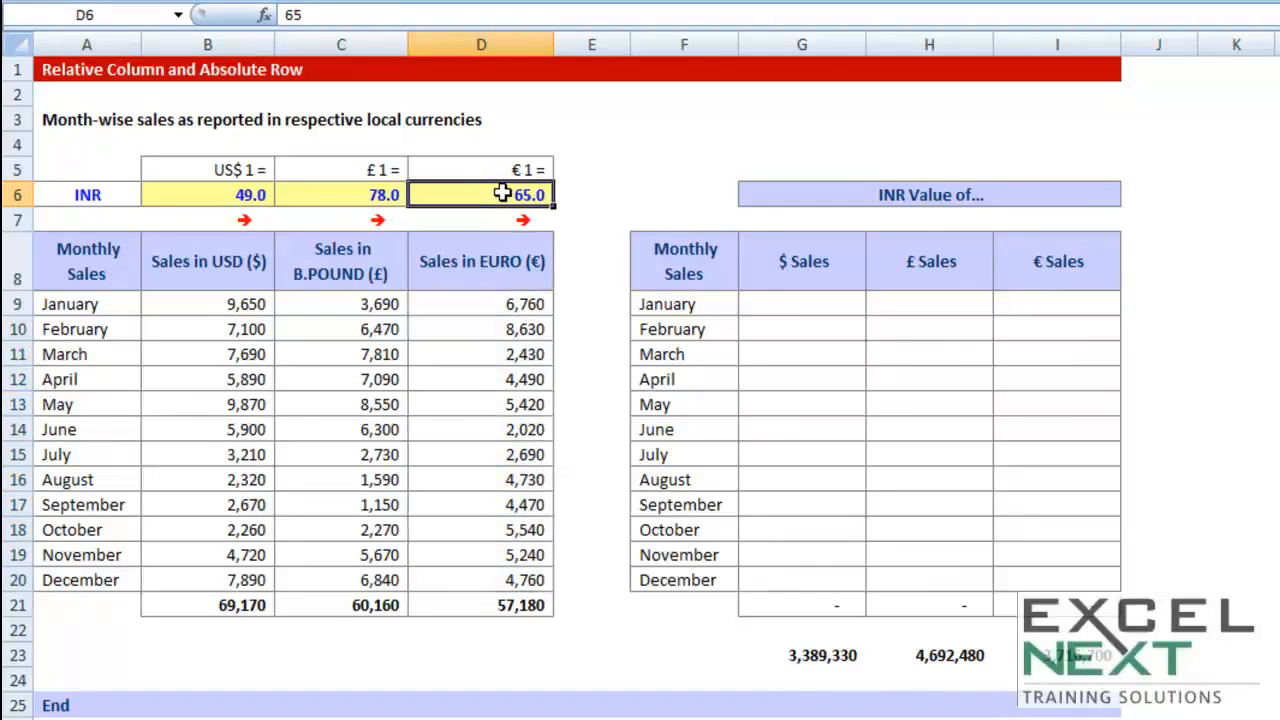
click(512, 306)
click(508, 379)
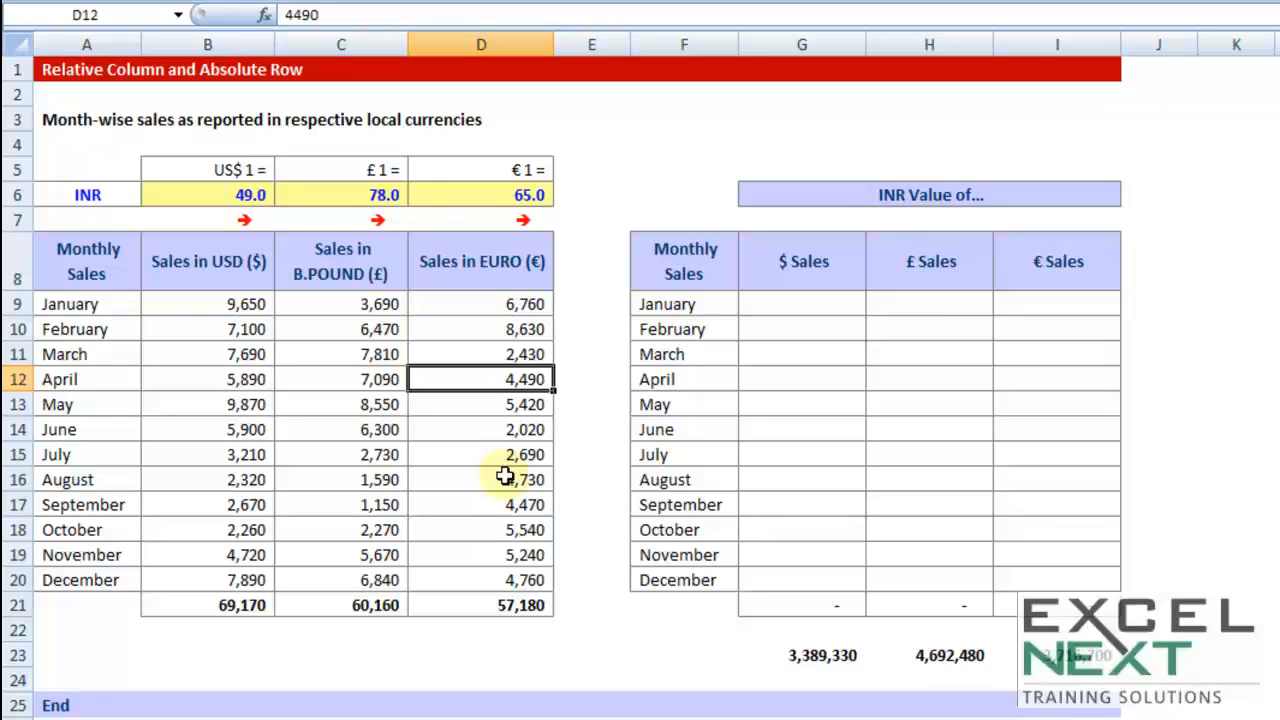
Build the formula =B9*B6 in G9 to convert January's dollar sales to INR
click(803, 305)
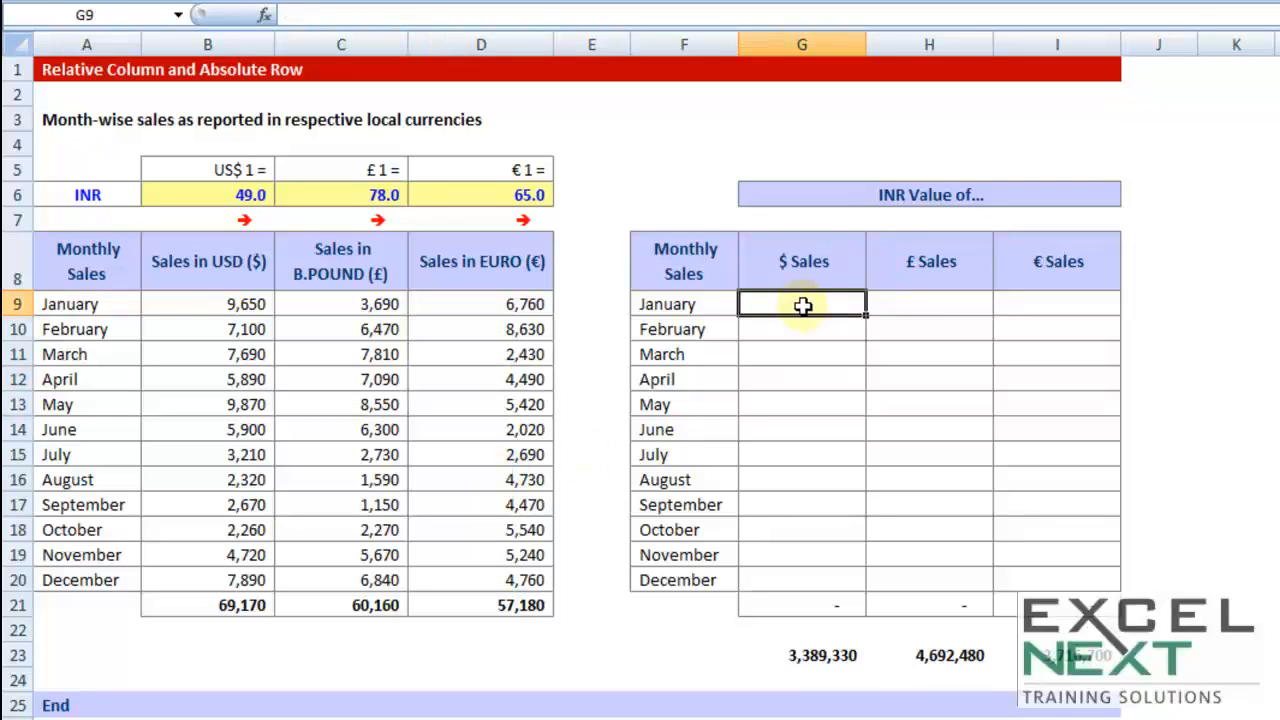
text(=)
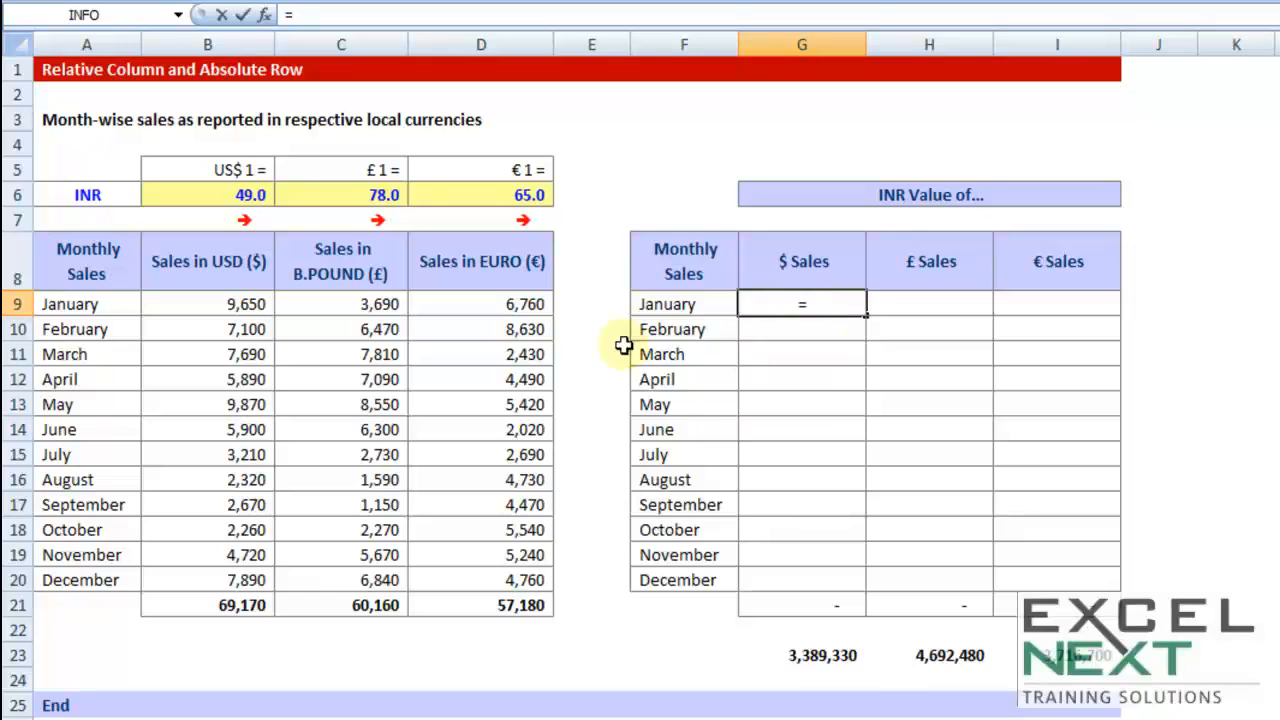
click(238, 303)
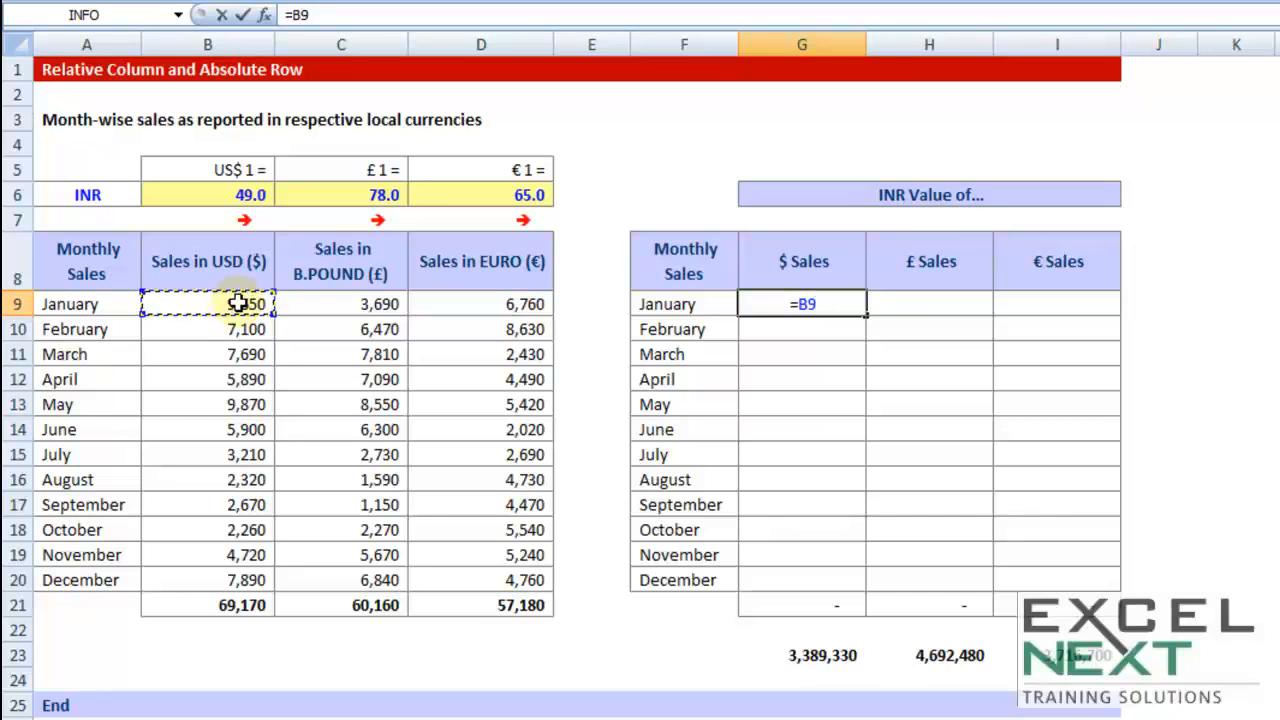
text(*)
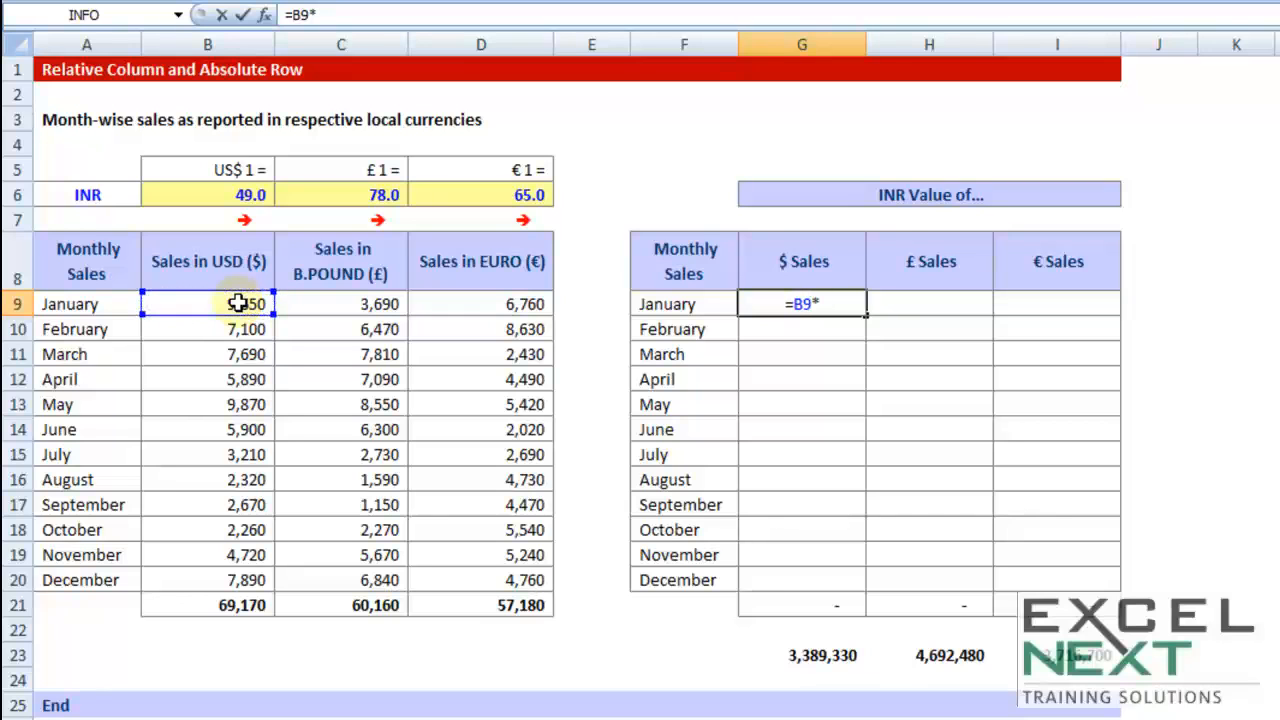
click(213, 195)
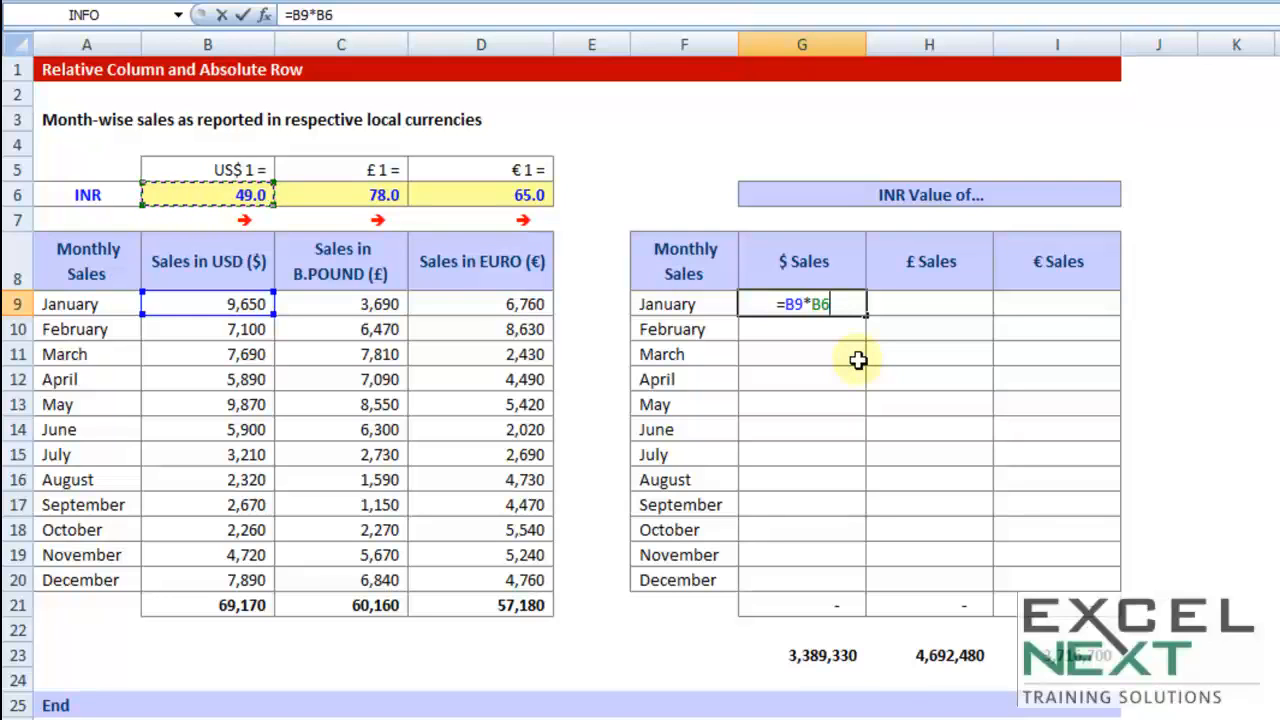
Lock only the row of the exchange-rate reference in G9 so the formula reads =B9*B$6, and commit it
click(846, 304)
key(F4)
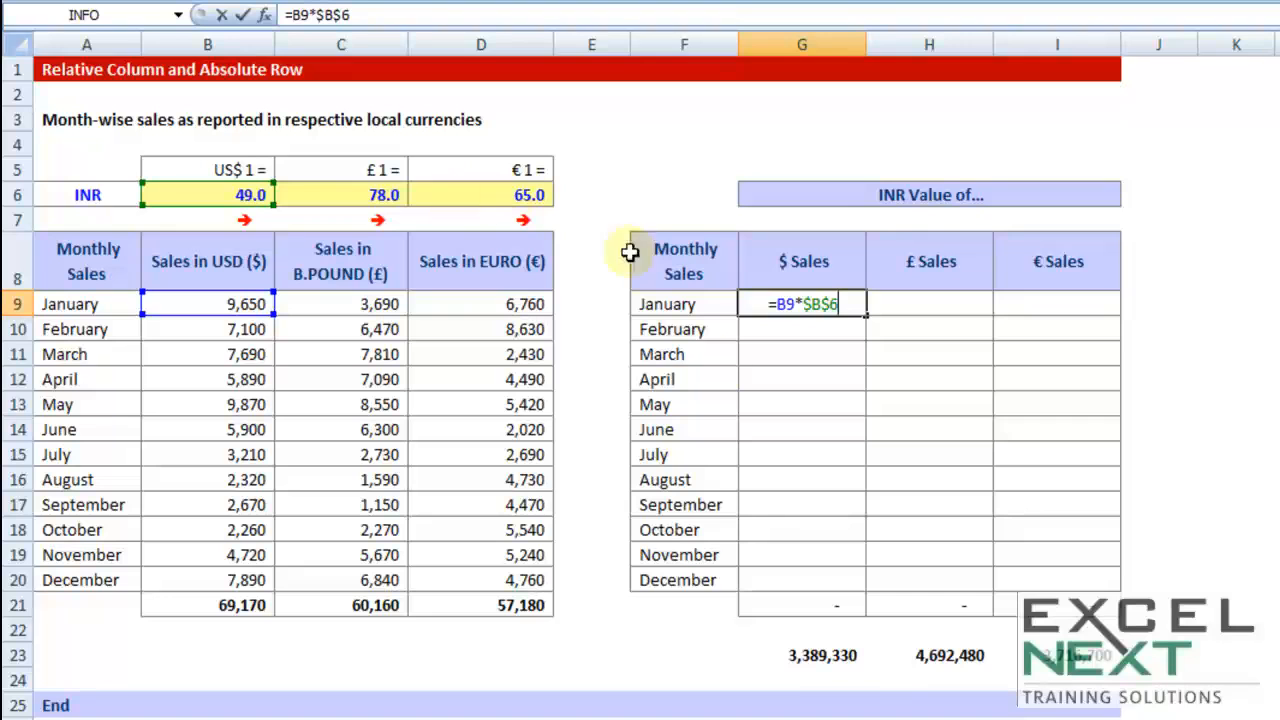
drag(803, 304, 812, 304)
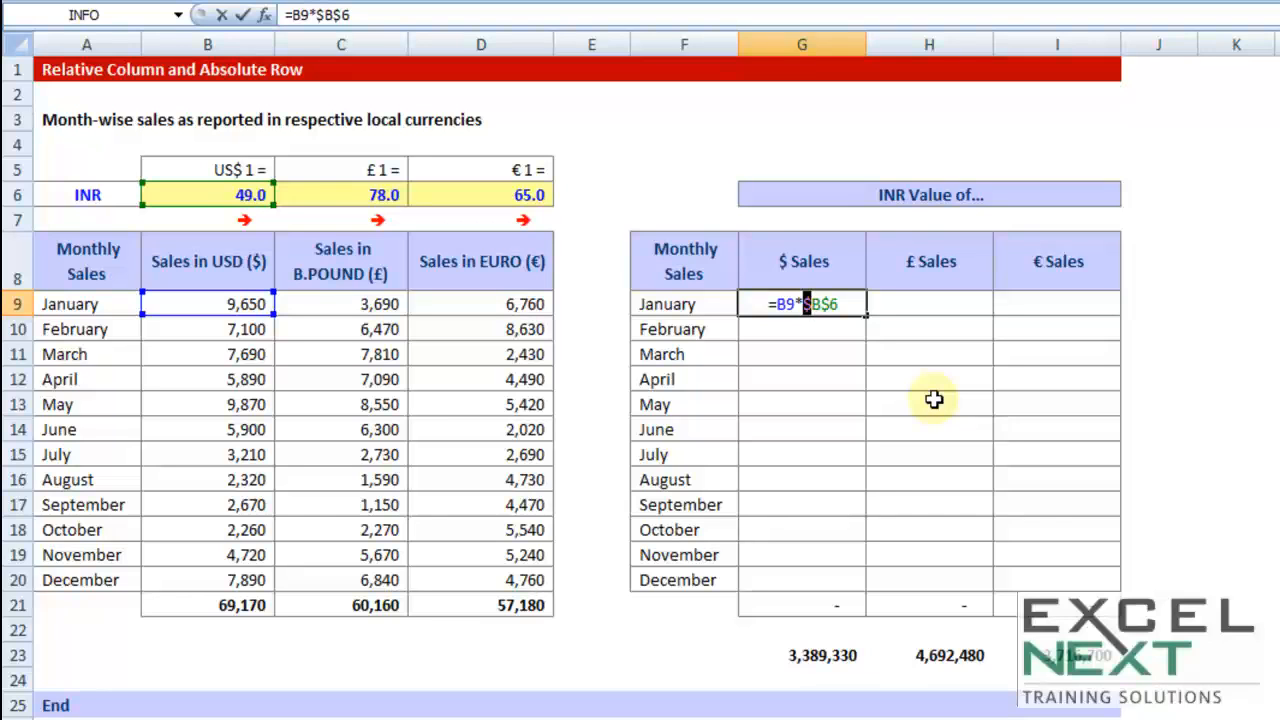
key(F4)
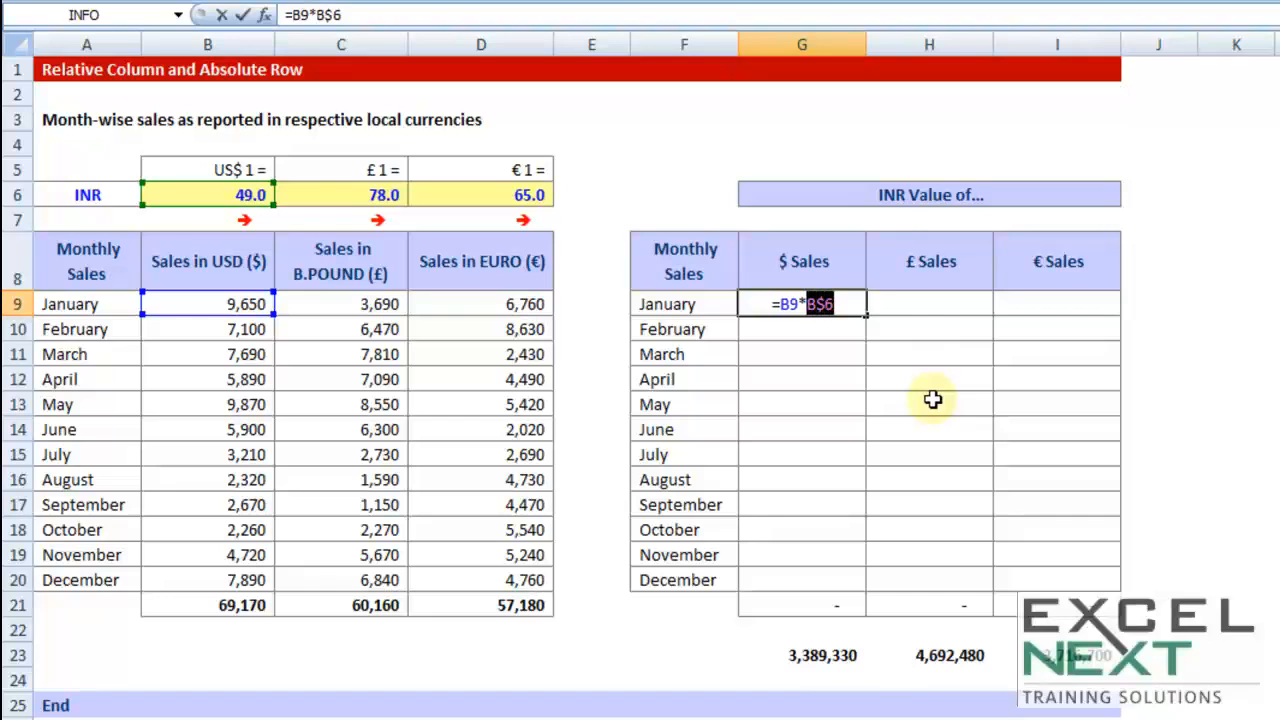
click(851, 305)
key(Return)
Fill the G9 formula across the $, £ and € Sales columns for all months, through I20
click(846, 306)
drag(866, 316, 1090, 585)
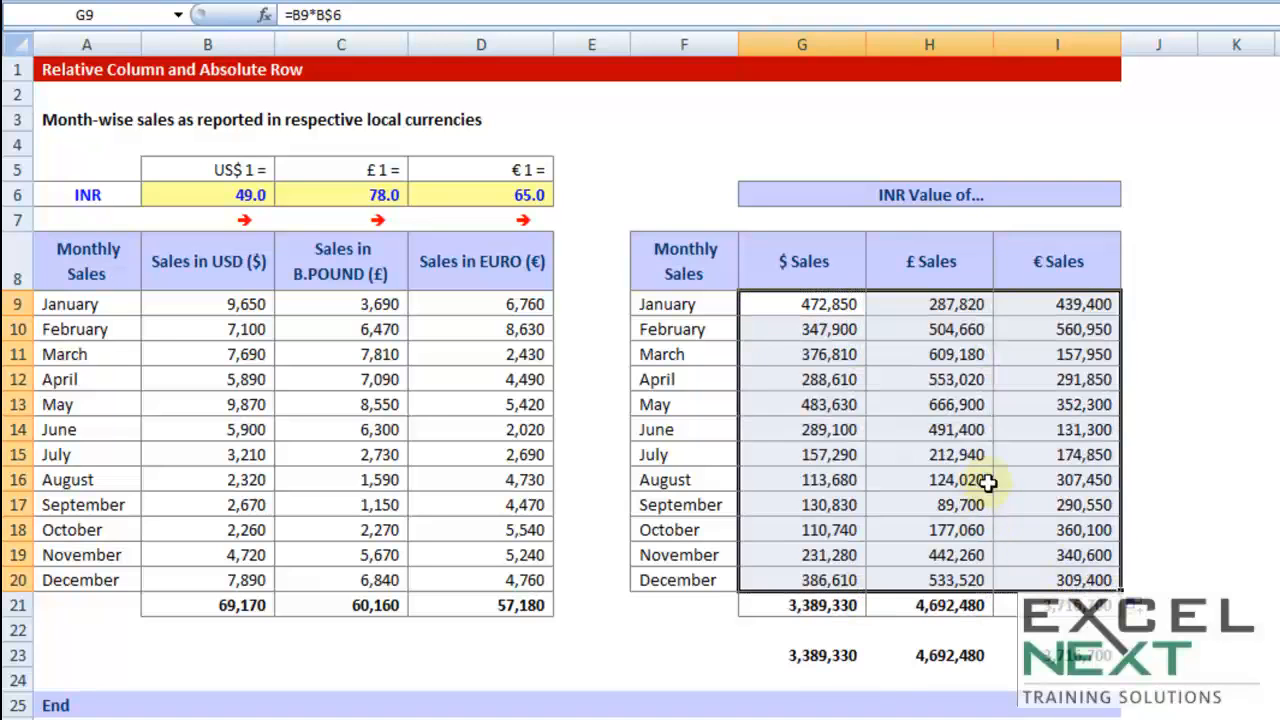
Inspect the cell references of the copied formulas in H13, I17, G19 and I9 without changing them
double_click(925, 403)
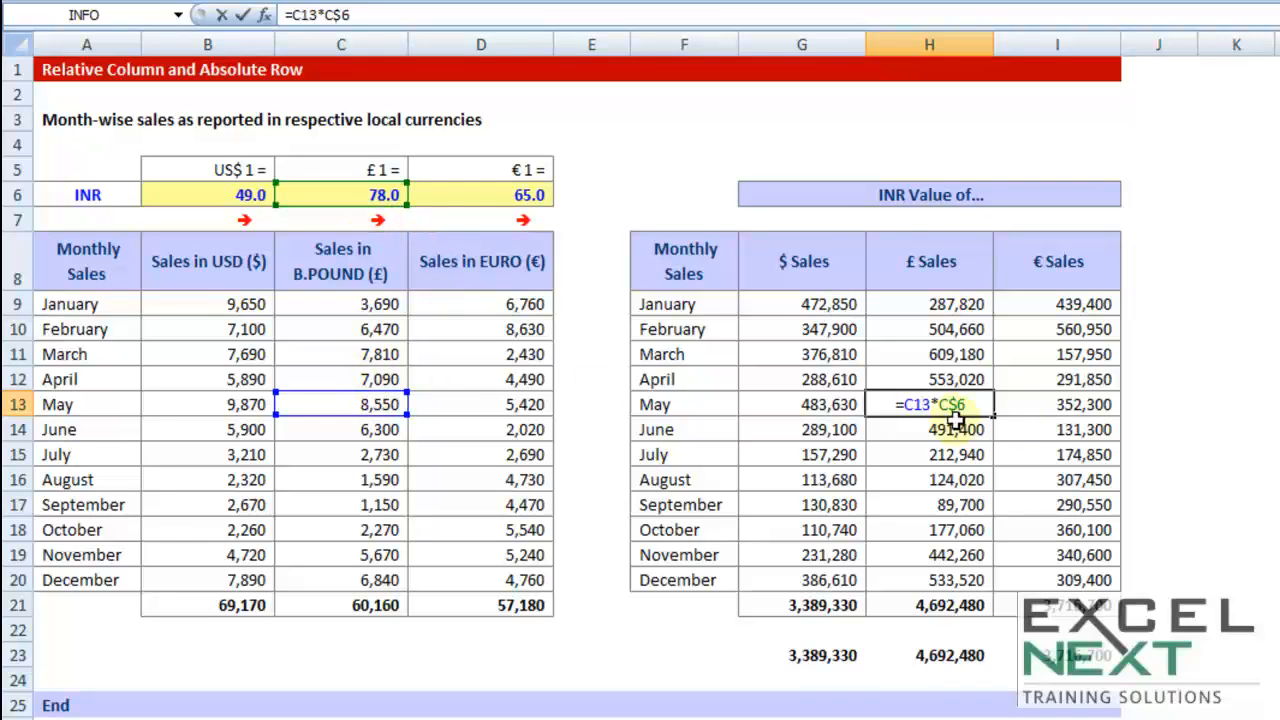
key(ctrl+Return)
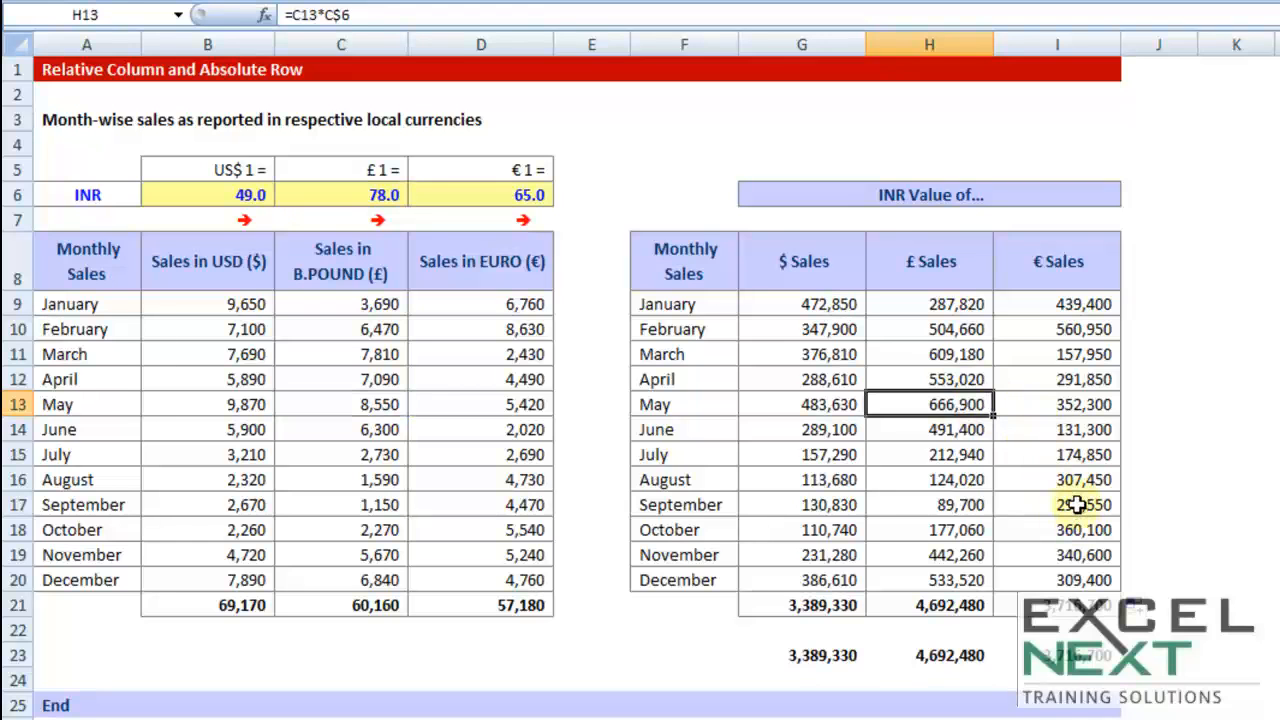
double_click(1076, 504)
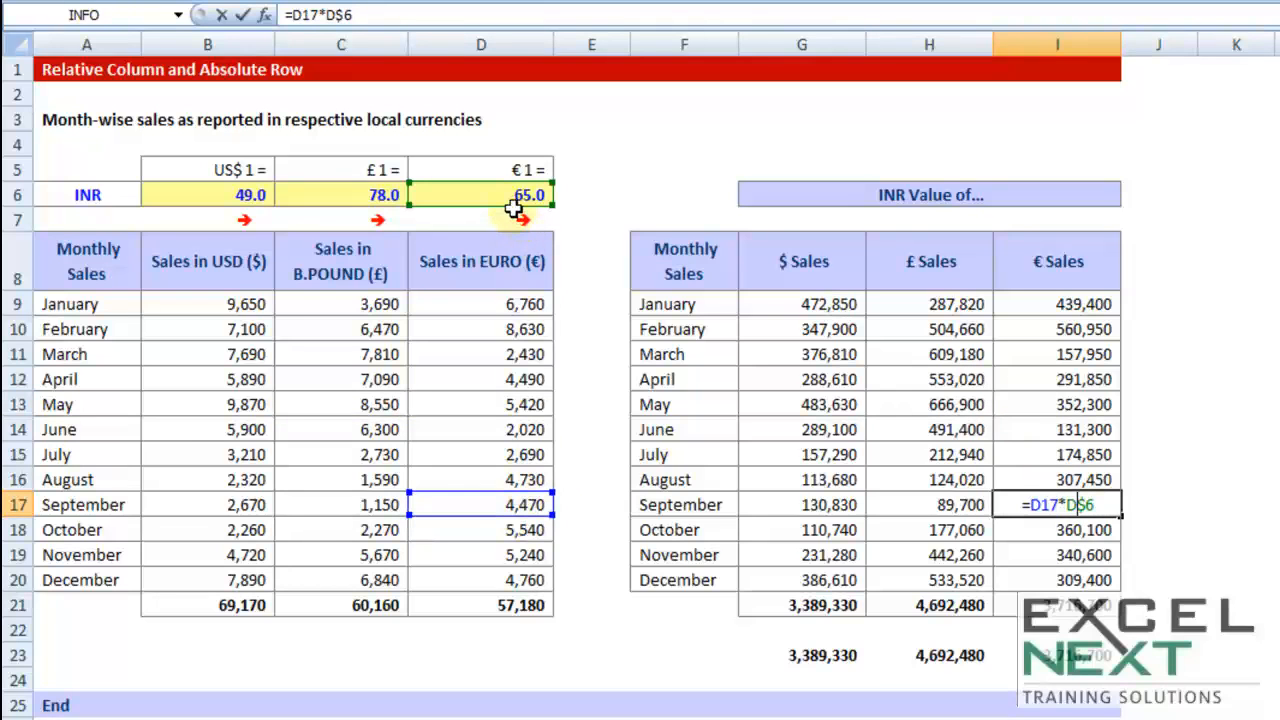
key(Escape)
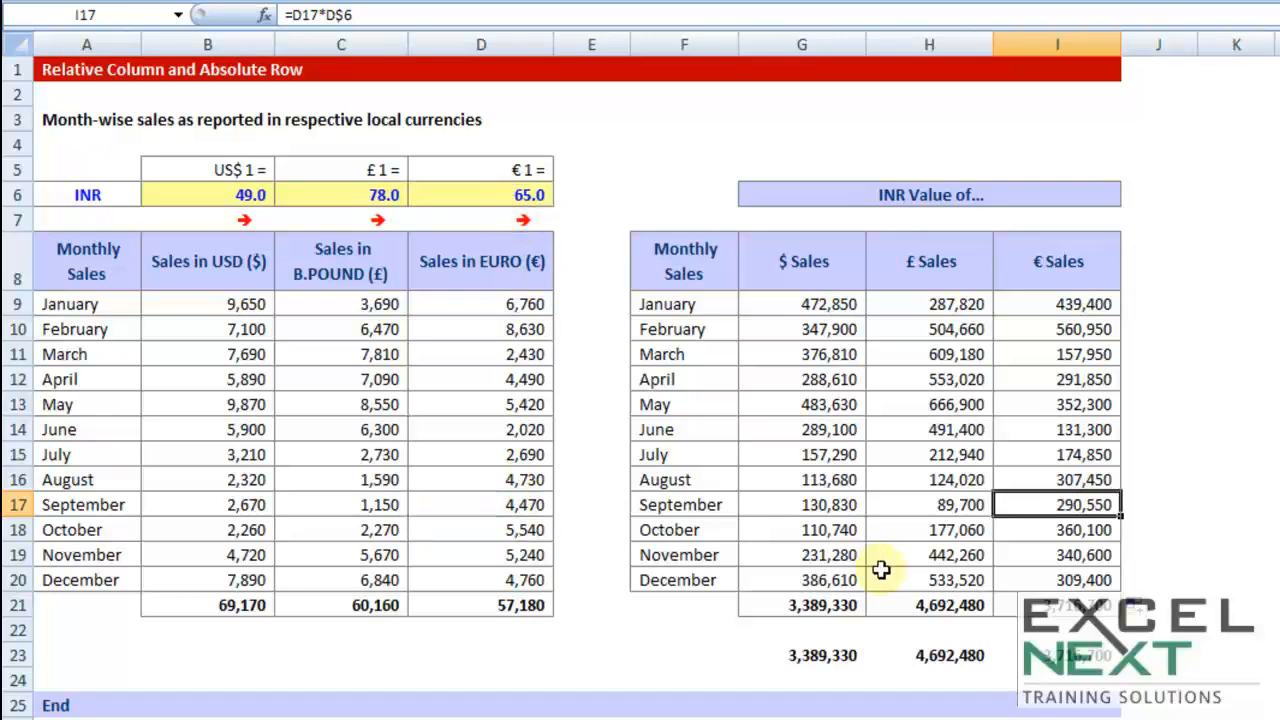
click(850, 556)
key(F2)
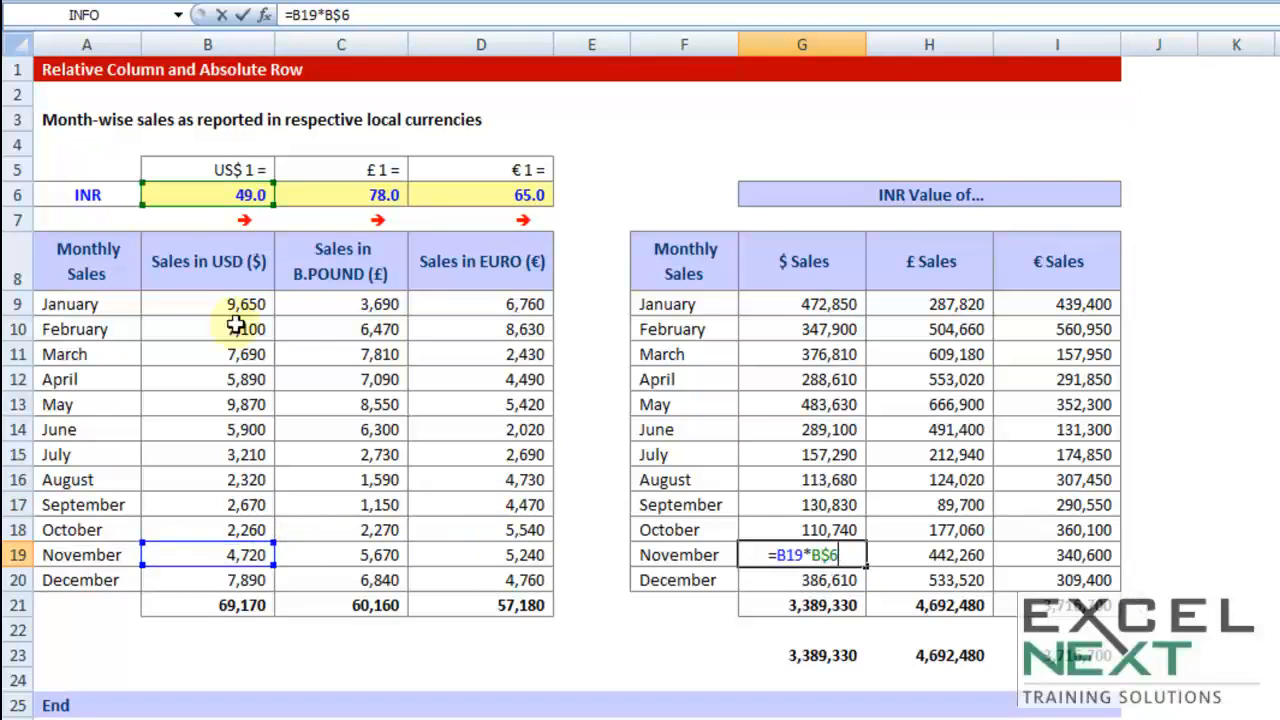
key(Escape)
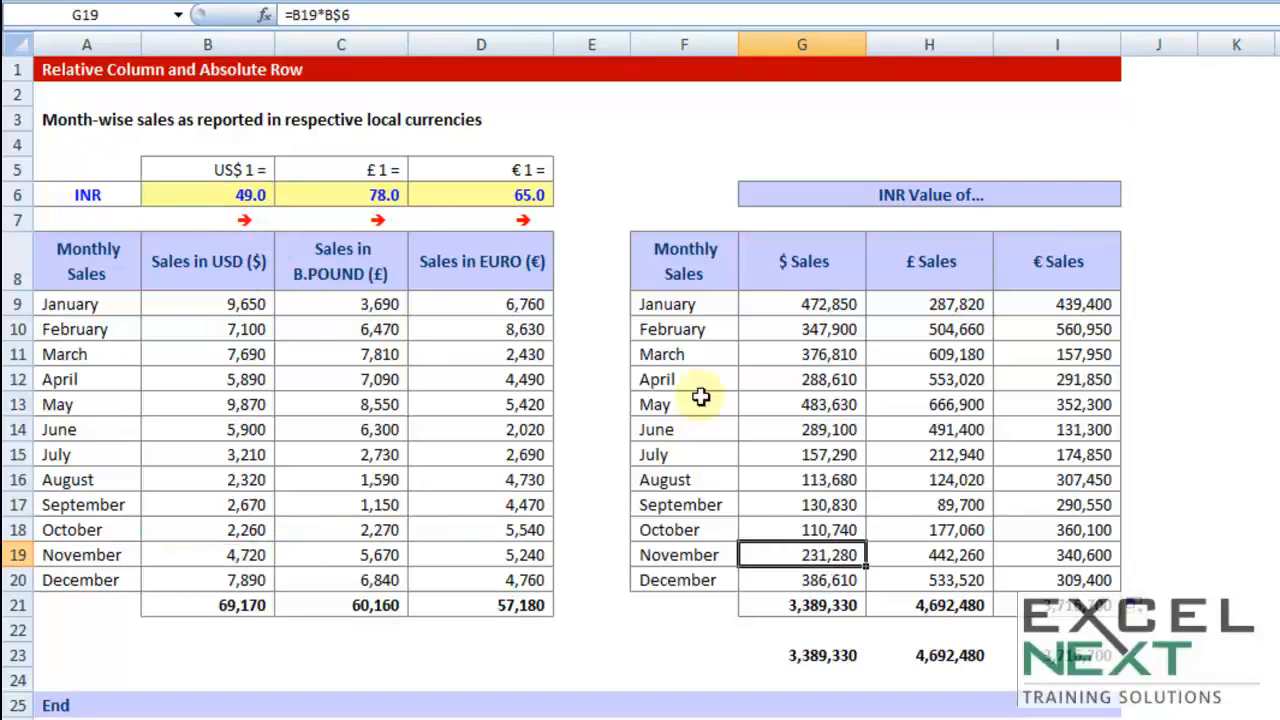
double_click(1058, 304)
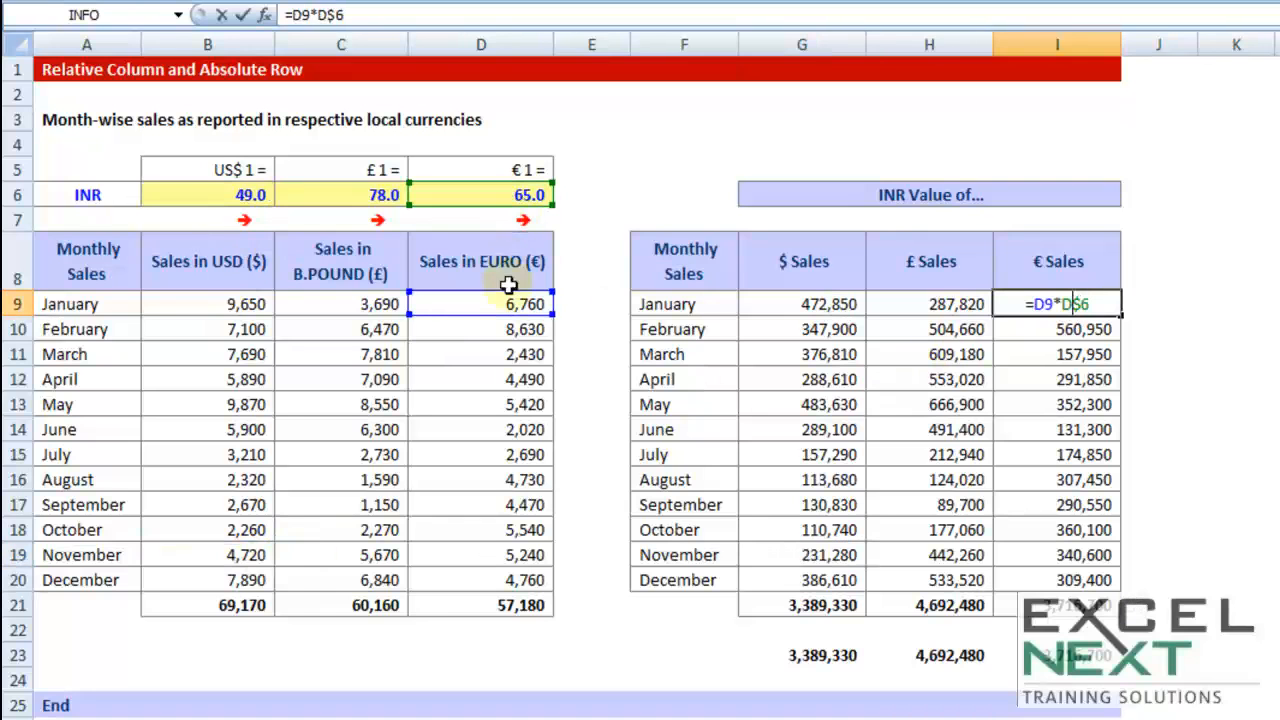
key(Escape)
Review the relative column and absolute row in the B$6 reference of the January $ Sales formula
double_click(822, 302)
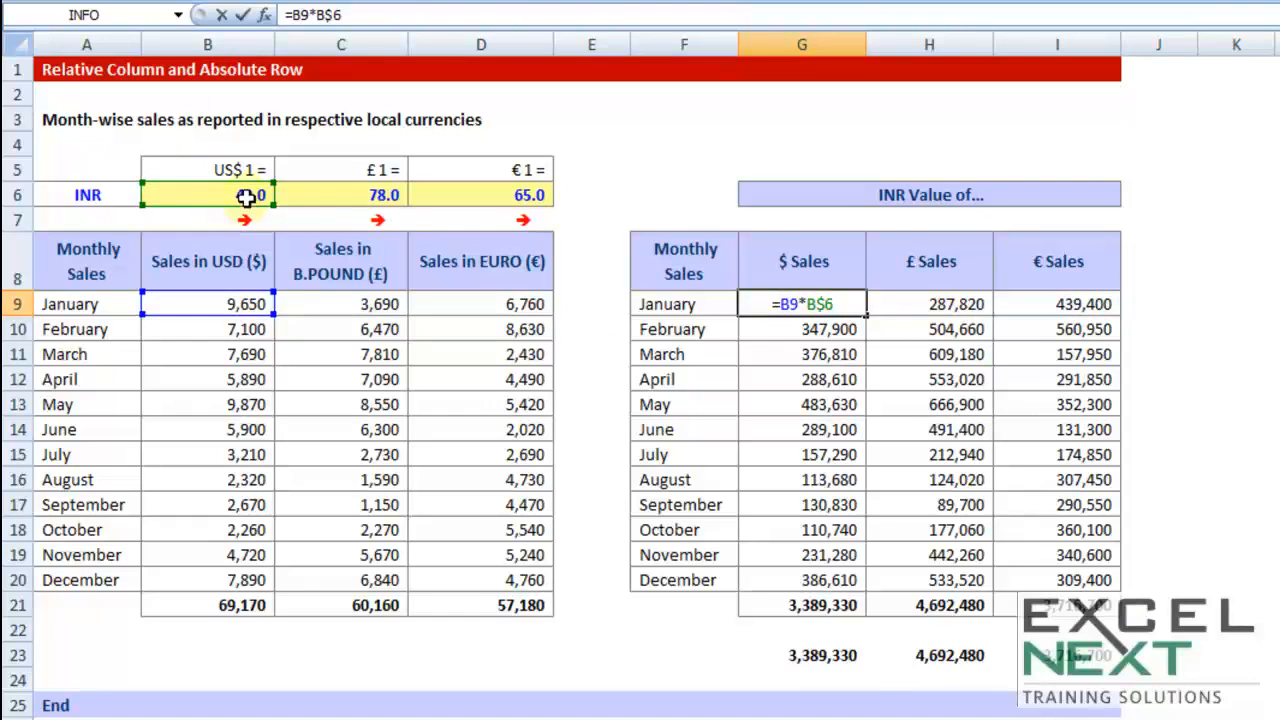
double_click(818, 303)
mouse_move(816, 303)
mouse_down()
mouse_move(838, 304)
mouse_move(817, 304)
mouse_up()
click(839, 303)
click(839, 303)
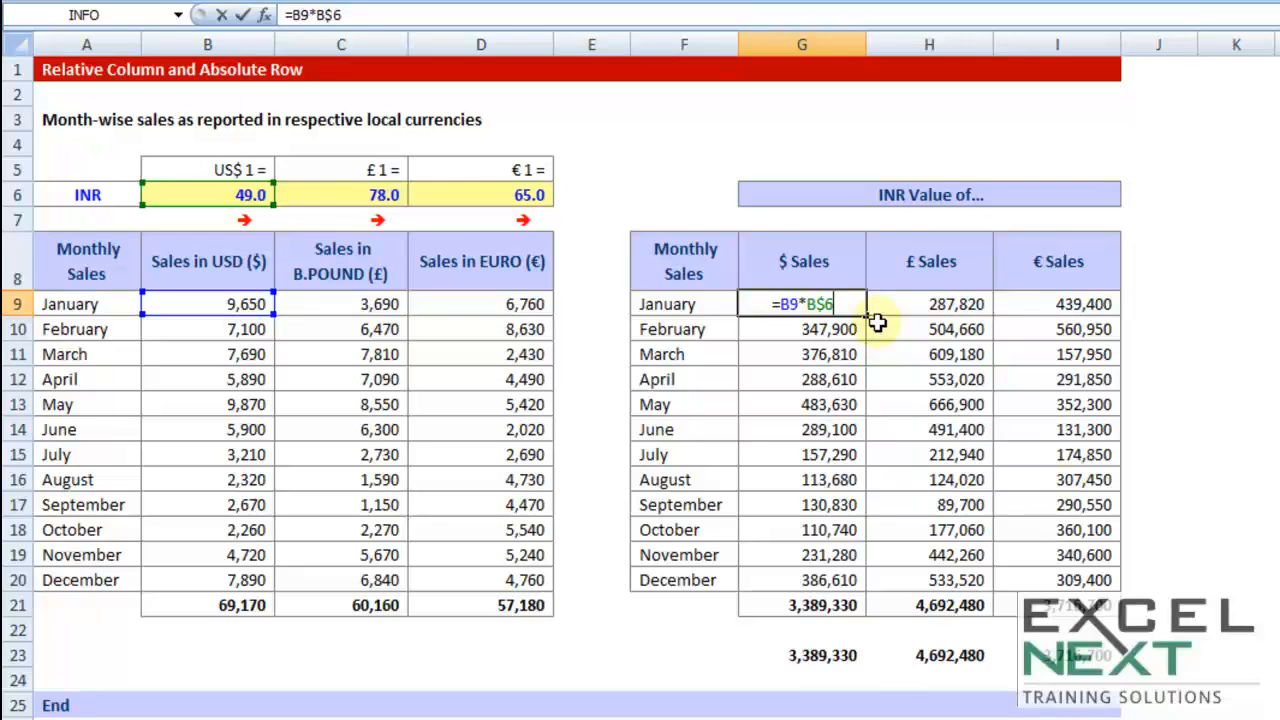
key(Return)
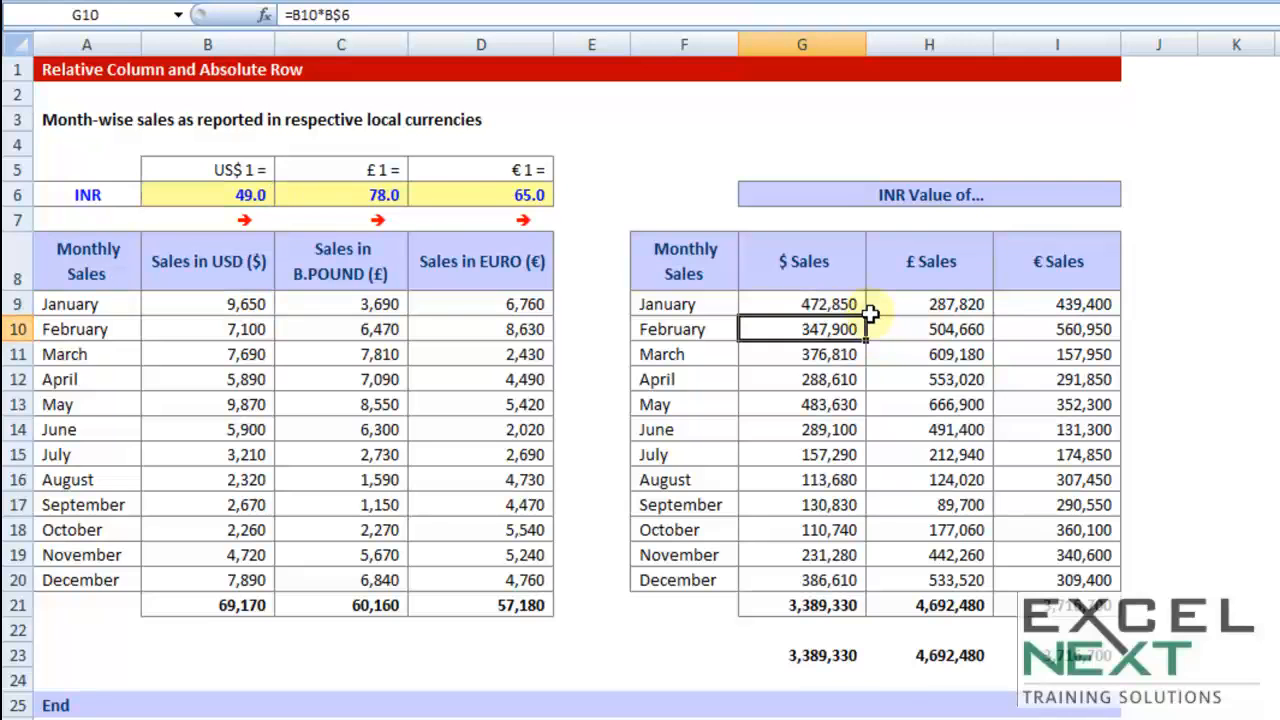